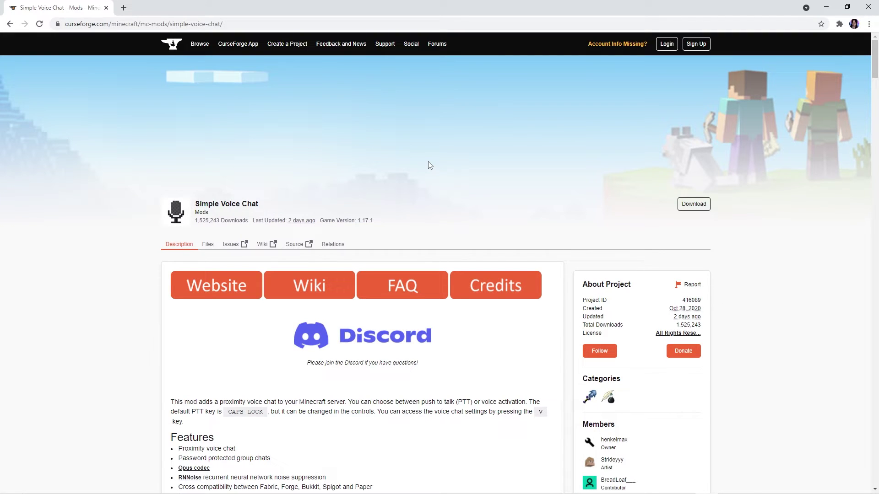
Download the [FABRIC][1.17.1] Simple Voice Chat 1.17.1-1.1.9 file, keep it despite the browser's caution, and place it on the desktop
left_click(207, 250)
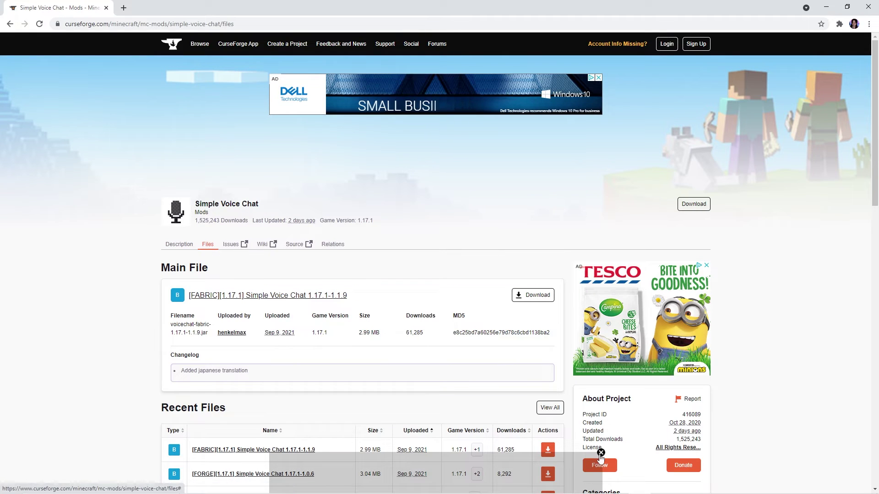
left_click_drag(874, 156, 874, 286)
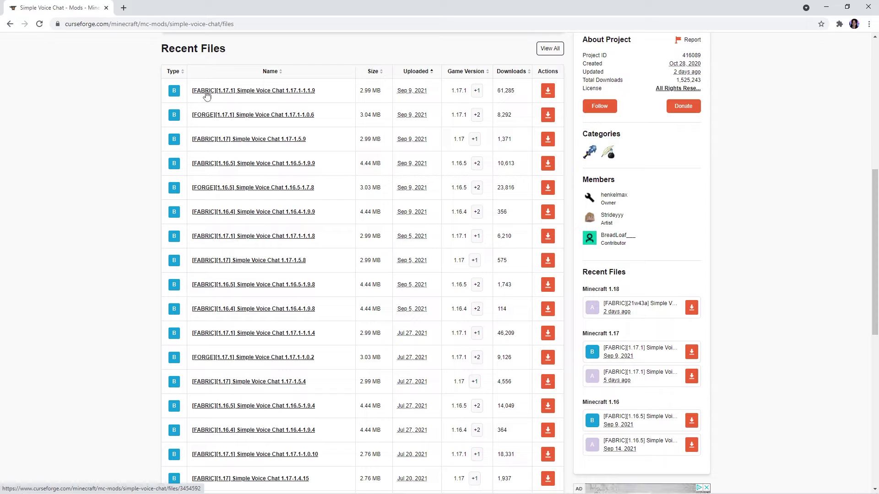
left_click(543, 93)
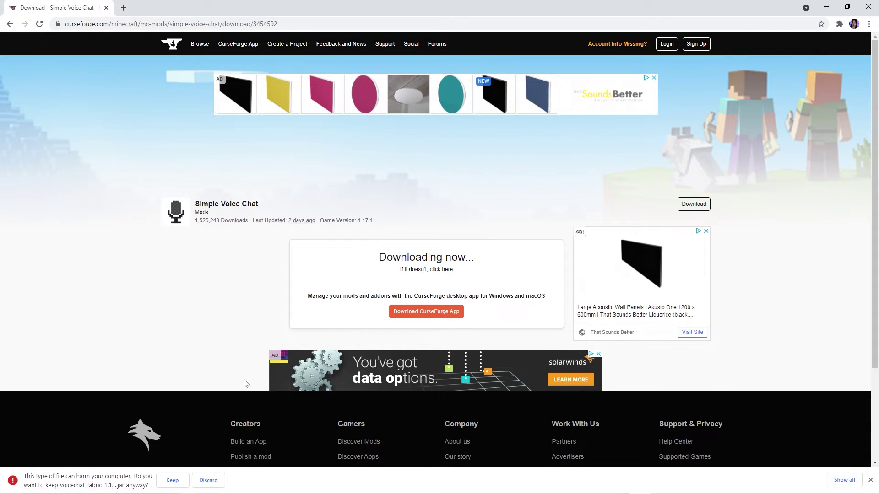
left_click(185, 481)
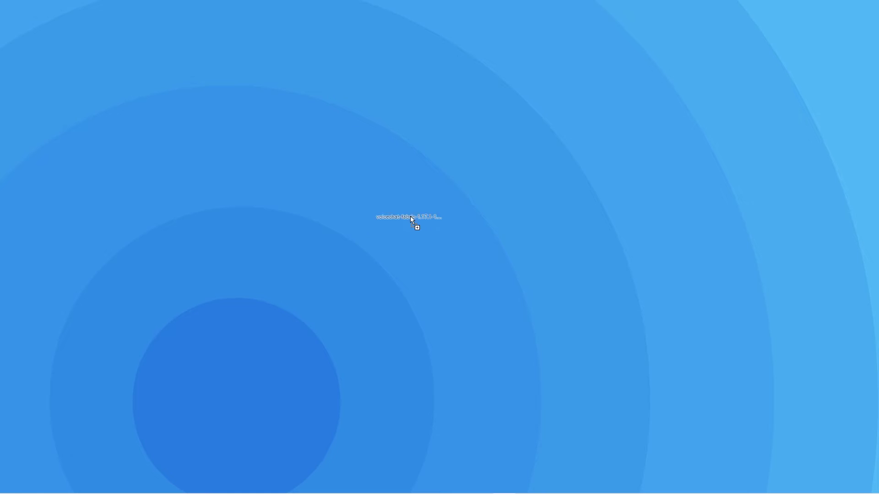
mouse_move(412, 218)
left_mouse_down()
mouse_move(404, 206)
mouse_move(389, 221)
mouse_move(399, 220)
left_mouse_up()
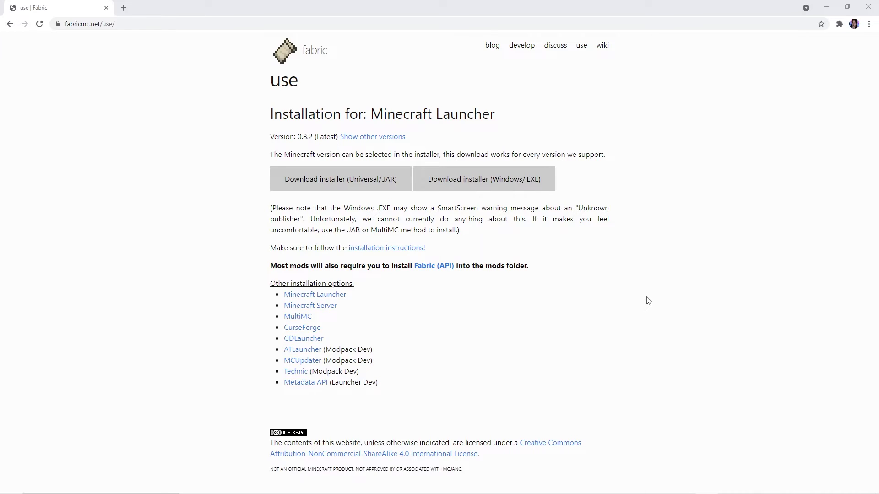
Download the Universal/.JAR Fabric installer for the Minecraft Launcher, keep the file and run it
left_click(366, 186)
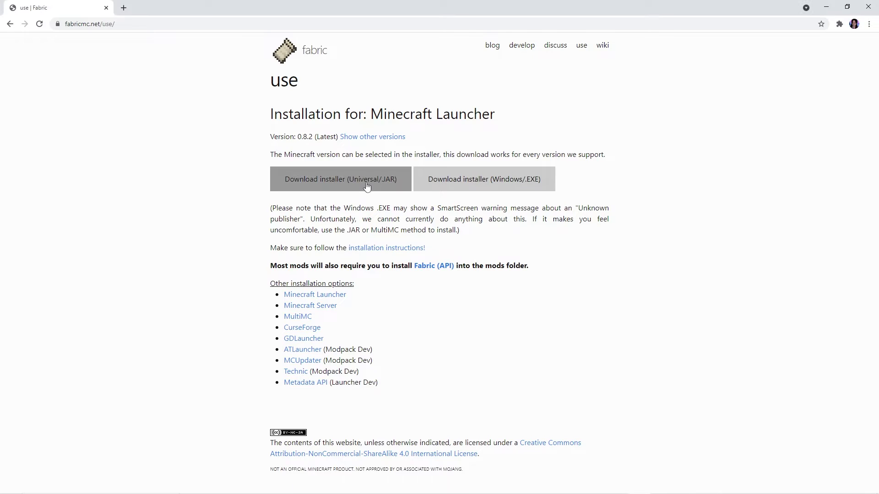
left_click(172, 480)
left_click(55, 481)
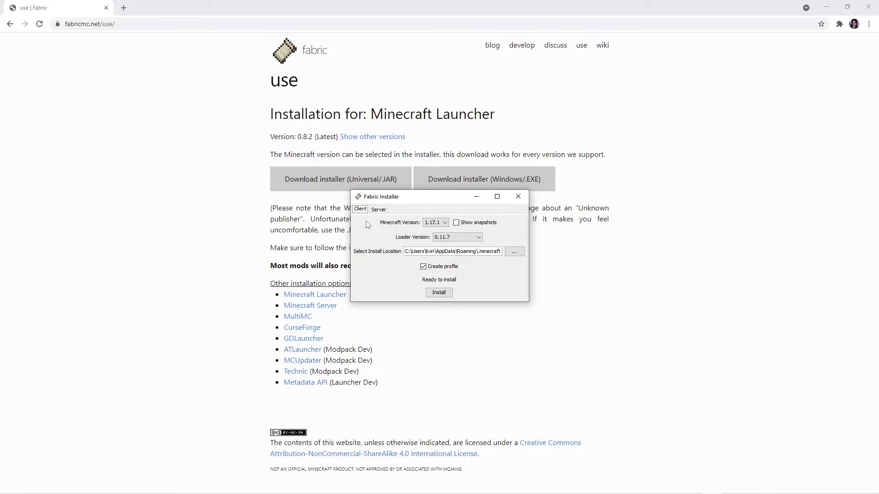
Install the Fabric client for Minecraft version 1.17.1 with loader 0.11.7
left_click(433, 223)
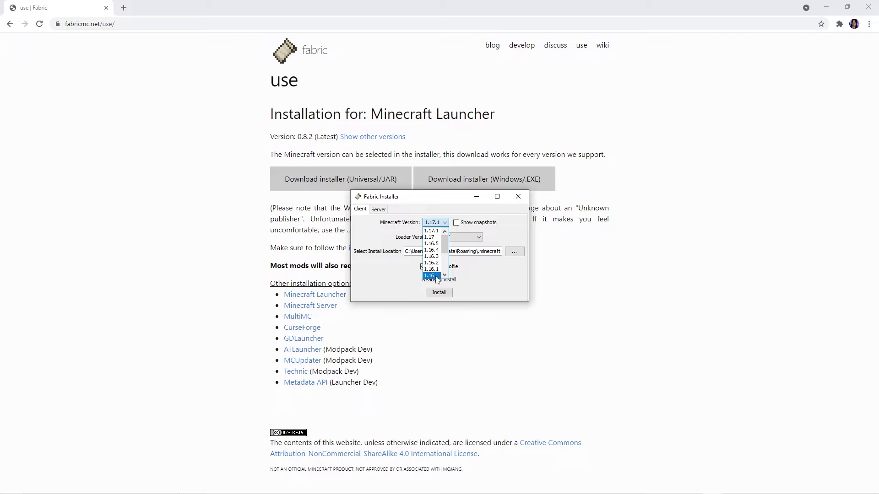
left_click(436, 231)
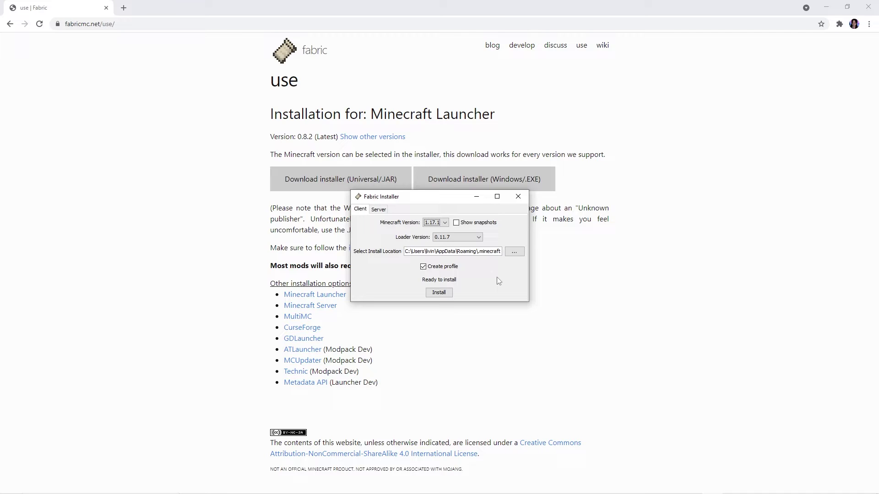
left_click(443, 295)
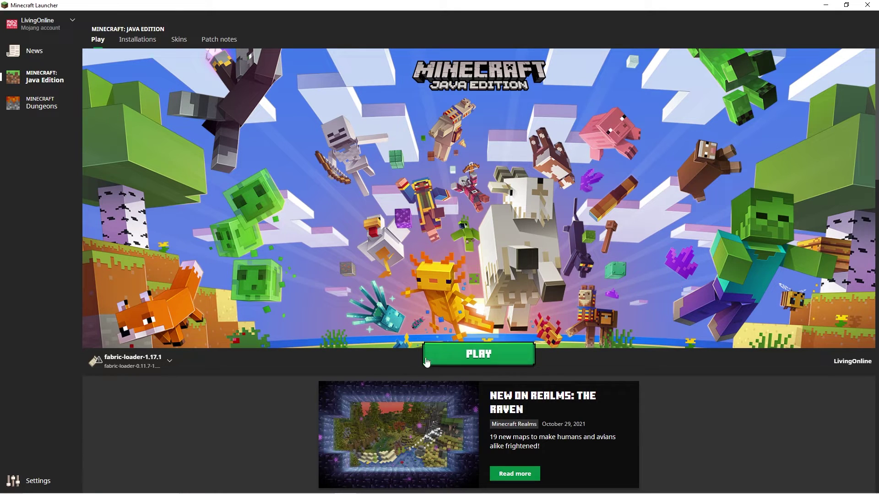
Go to the %appdata% location through the Windows Run dialog and open the .minecraft folder
mouse_move(100, 371)
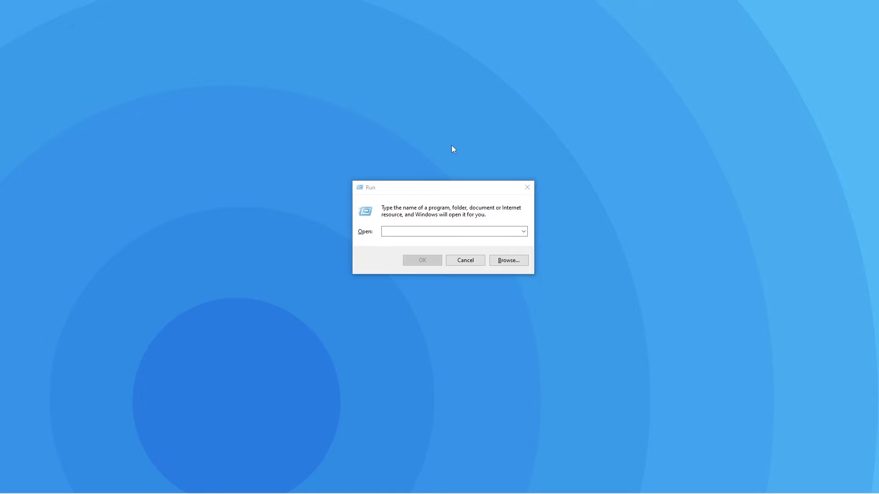
left_click(440, 230)
type("%")
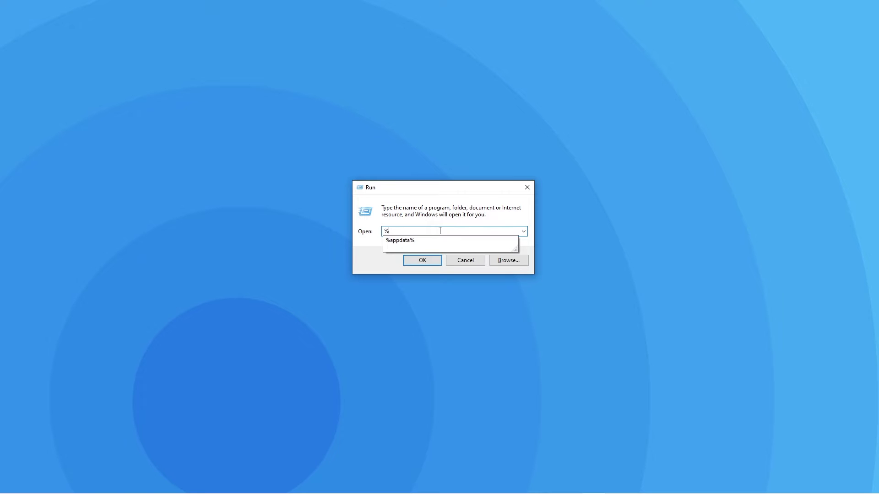
type("appdata%")
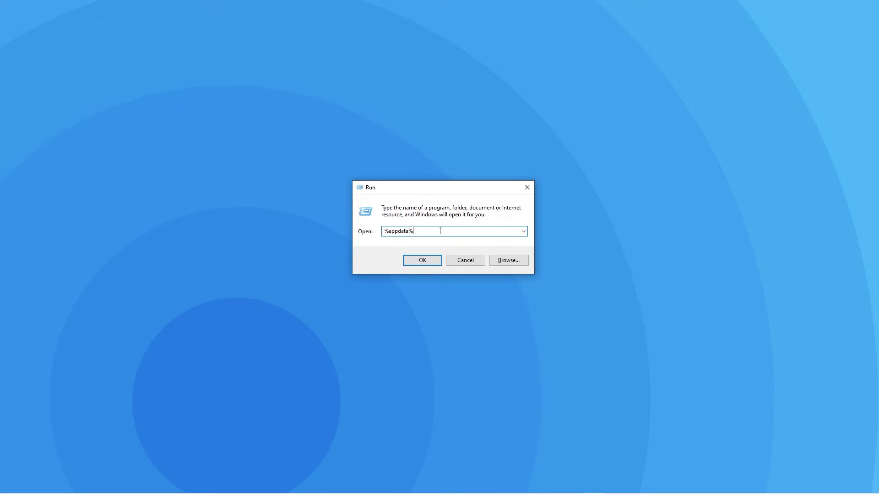
left_click(432, 261)
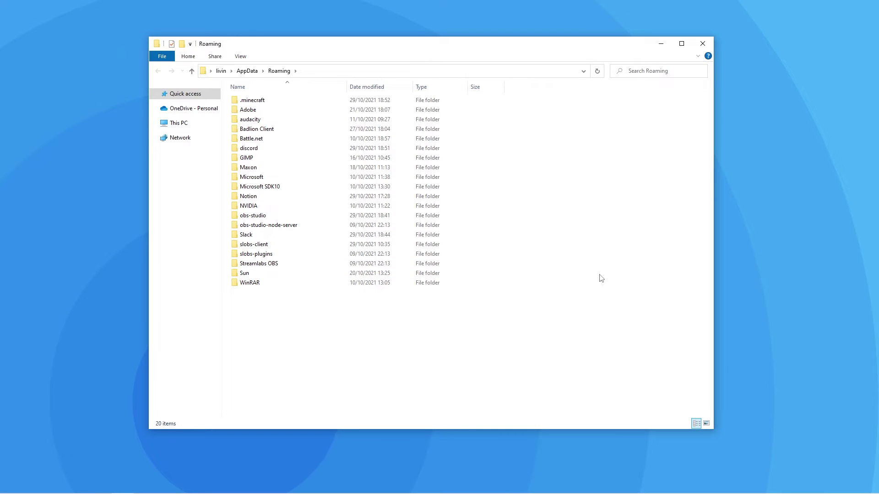
double_click(321, 102)
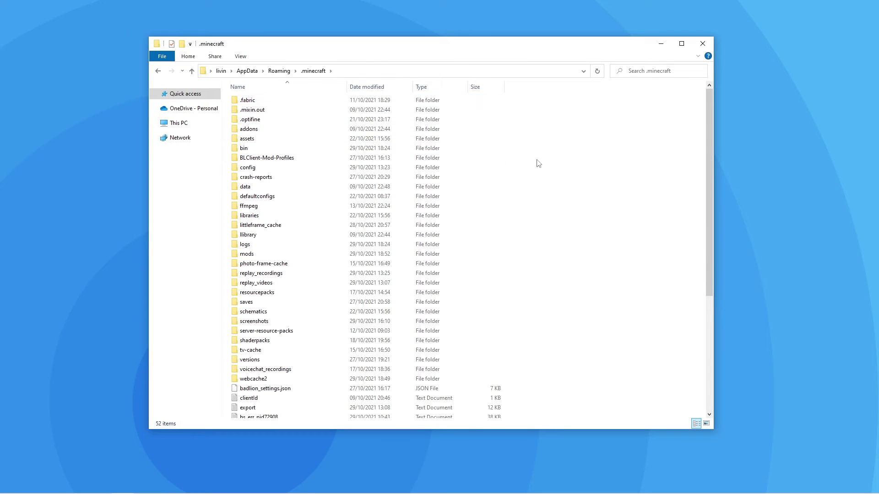
Delete the existing mods folder in .minecraft and create a new empty folder named mods
left_click(363, 255)
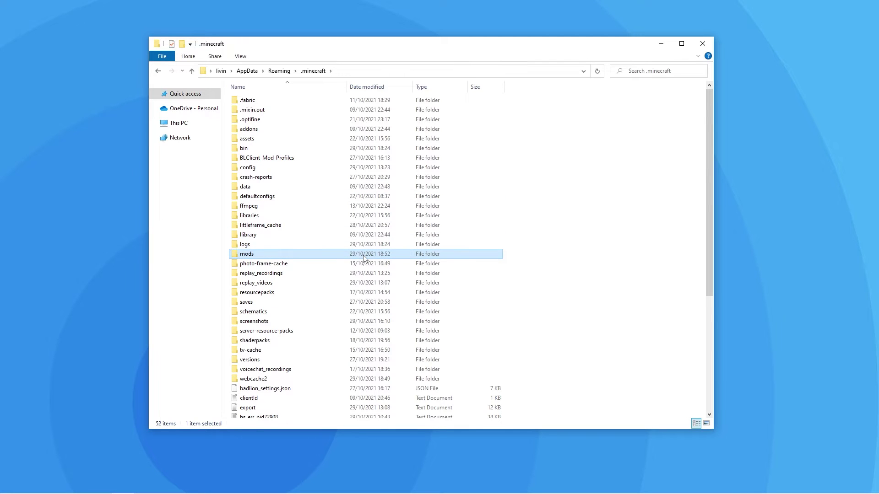
key("Delete")
right_click(589, 166)
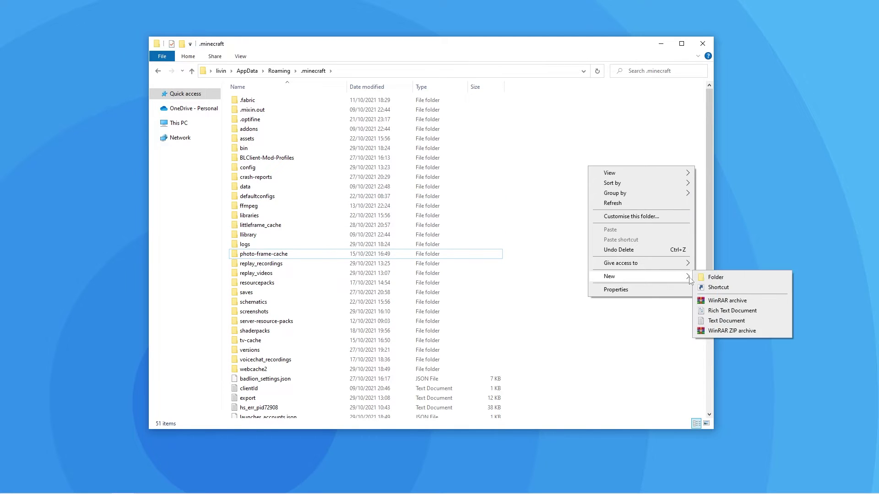
left_click(707, 277)
type("mods")
key("Return")
Open the new mods folder and put the voicechat-fabric mod file from the desktop into it
double_click(425, 256)
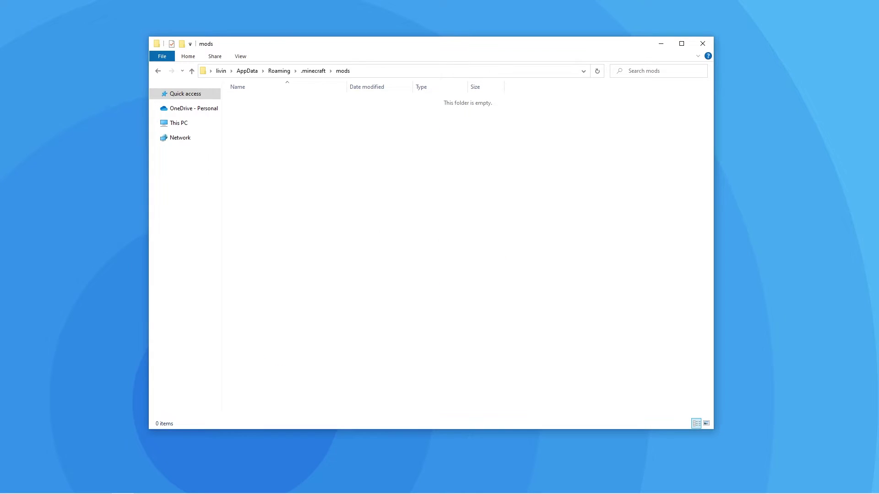
left_click_drag(846, 209, 374, 152)
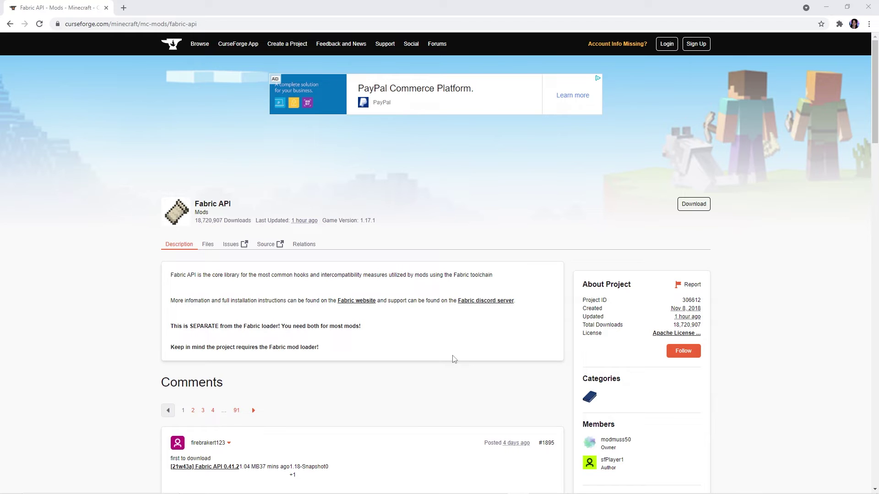
Download the [1.17.1] Fabric API 0.41.3 release from the Fabric API project's files in the browser
left_click(210, 246)
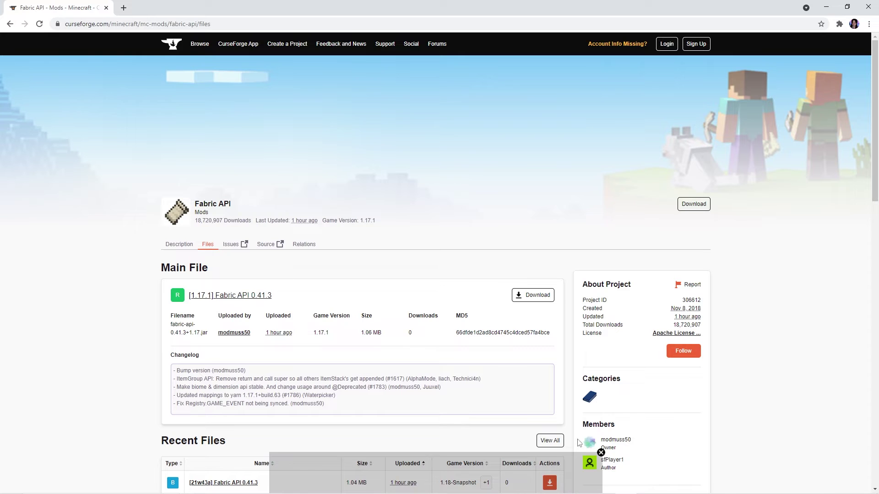
scroll(505, 325, "down", 4)
scroll(505, 326, "down", 4)
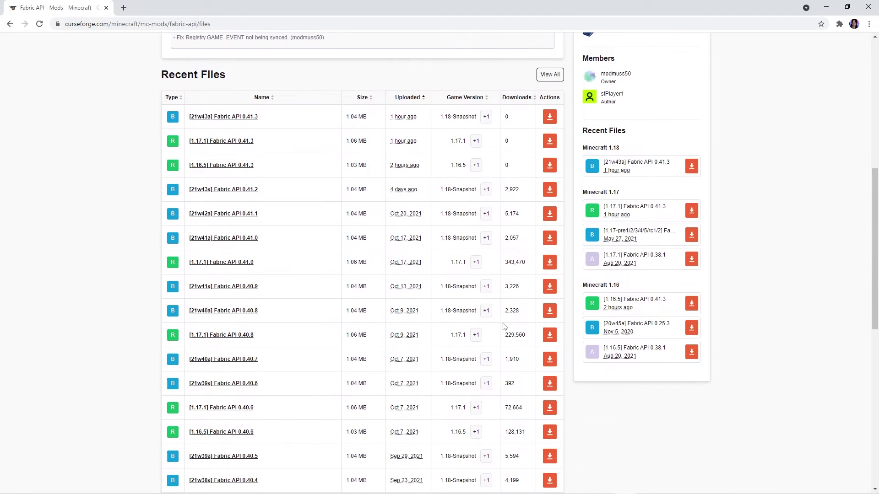
left_click(548, 142)
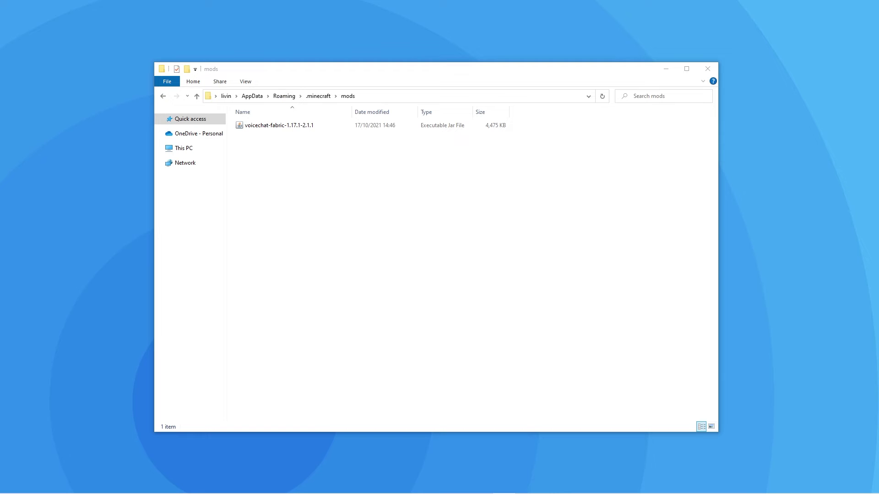
Put the fabric-api-0.41.3+1.17 file into the mods folder, then start Minecraft from the launcher with the fabric-loader-1.17.1 profile
left_click_drag(774, 382, 361, 214)
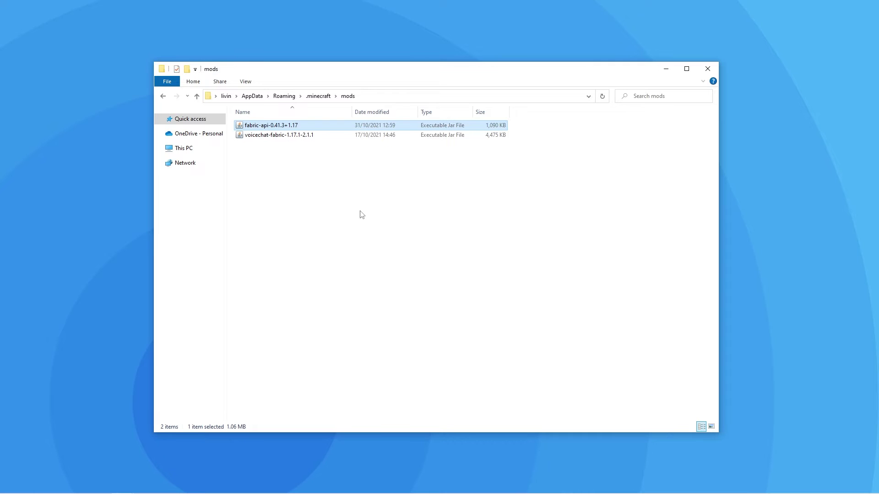
left_click(362, 214)
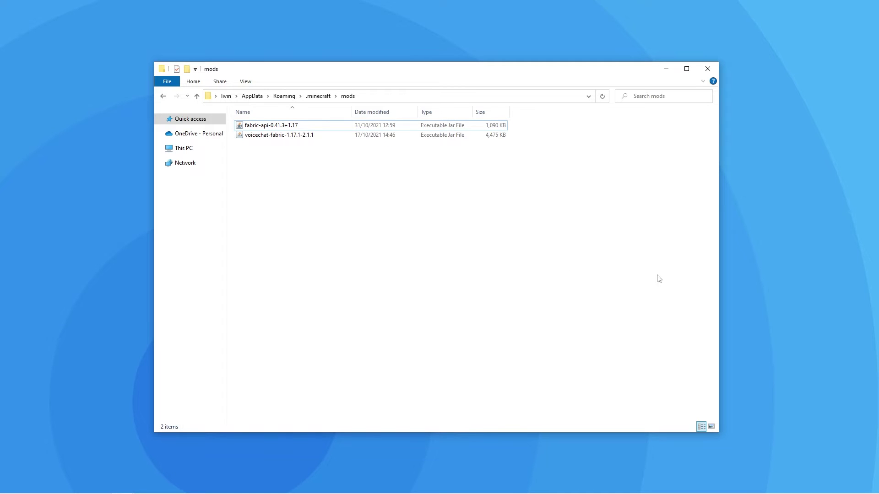
left_click(707, 71)
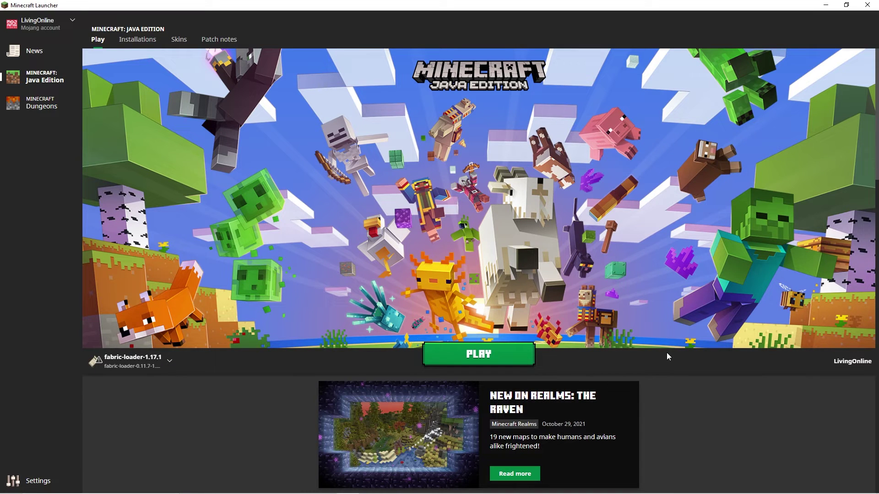
left_click(494, 355)
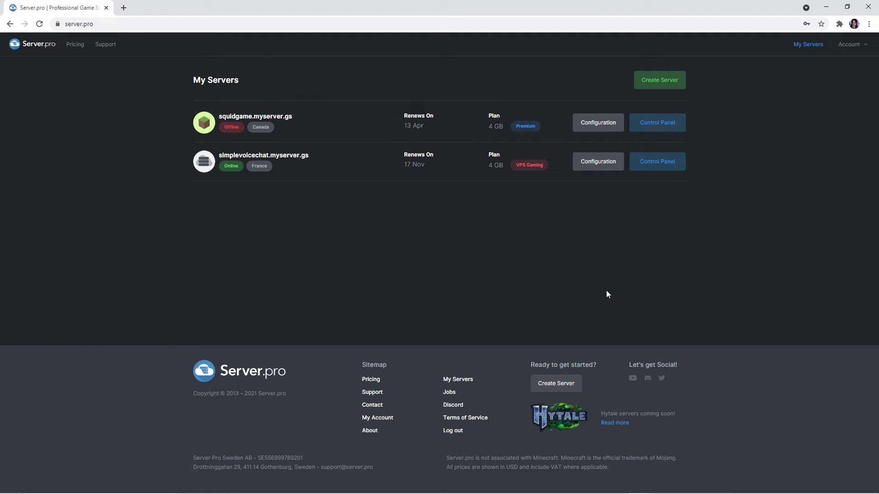
Switch to Server.pro, open the simplevoicechat.myserver.gs control panel and start creating a new service for that server
left_click(654, 167)
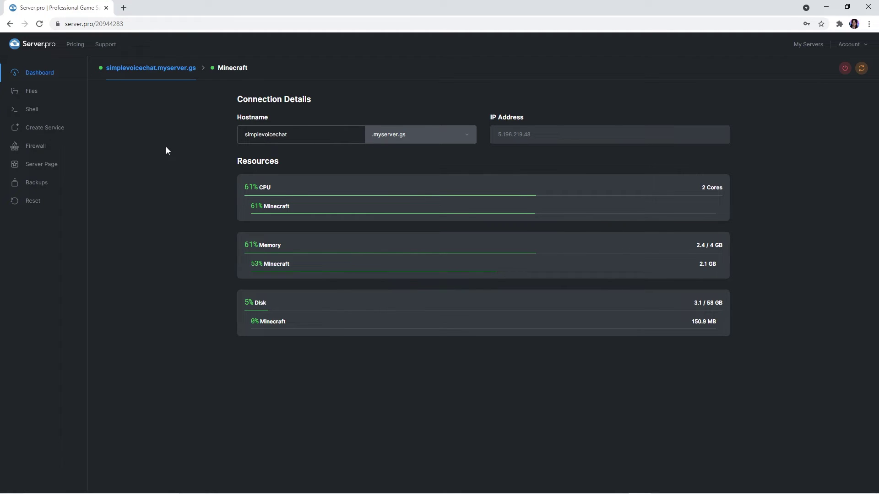
left_click(223, 70)
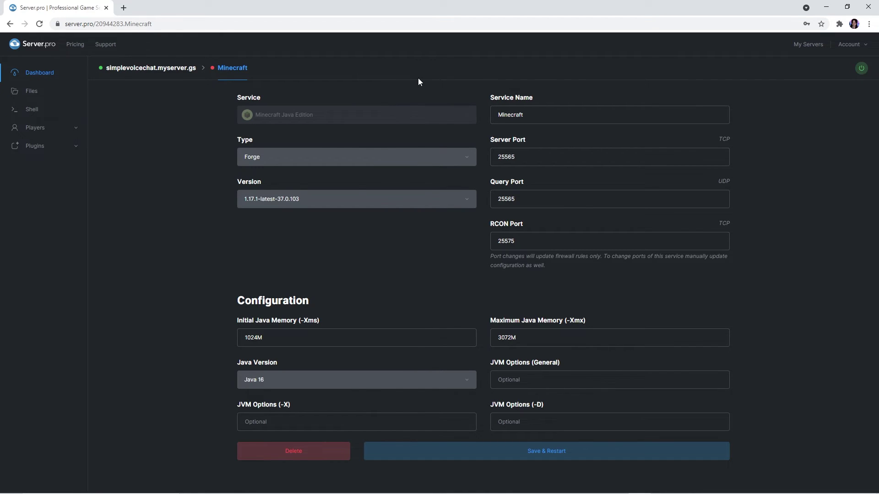
left_click(179, 69)
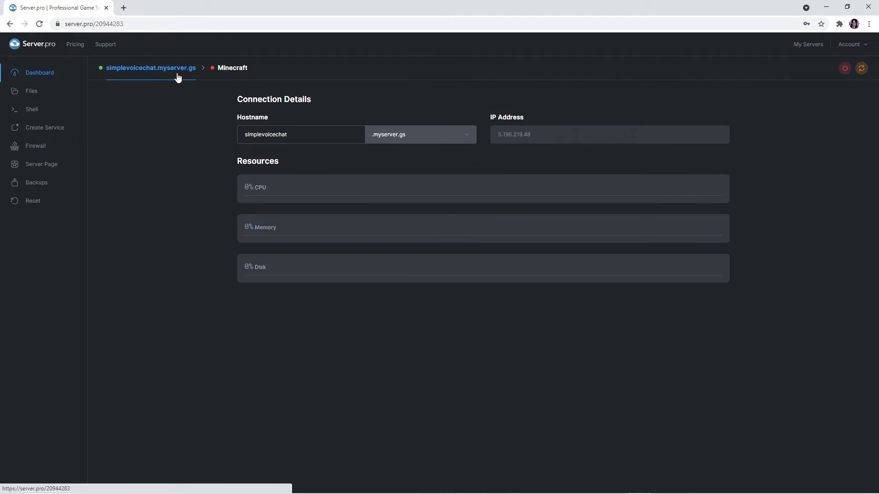
left_click(67, 130)
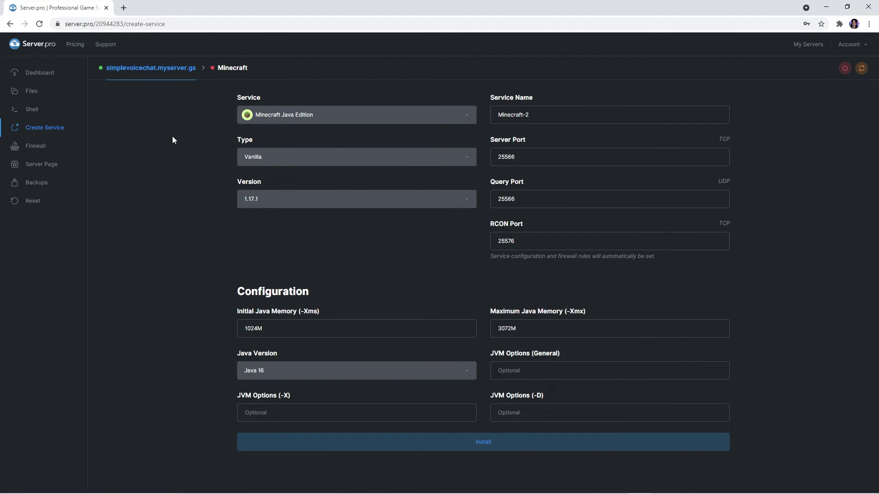
Set the new Minecraft Java Edition service's type to Fabric and its version to 1.17.1
left_click(271, 155)
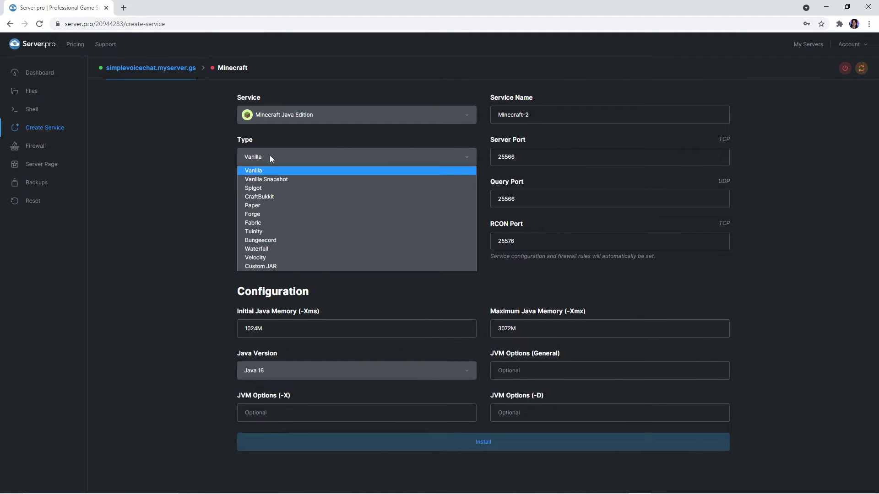
left_click(272, 229)
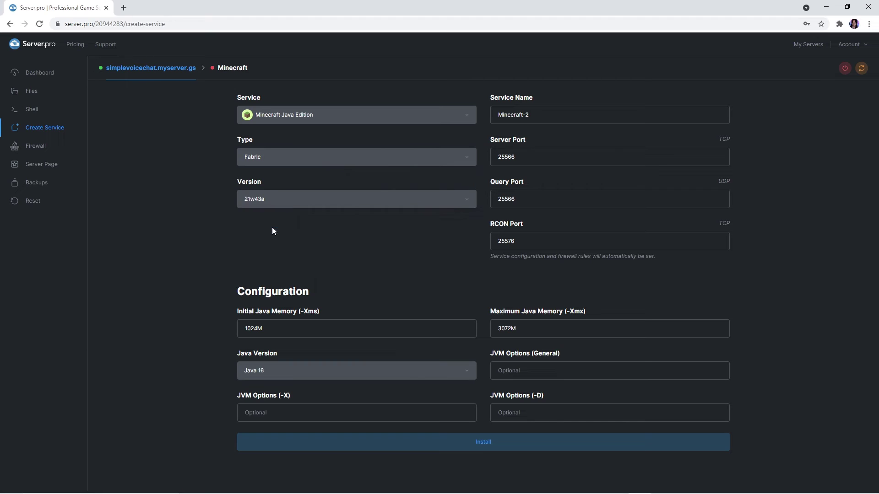
left_click(271, 197)
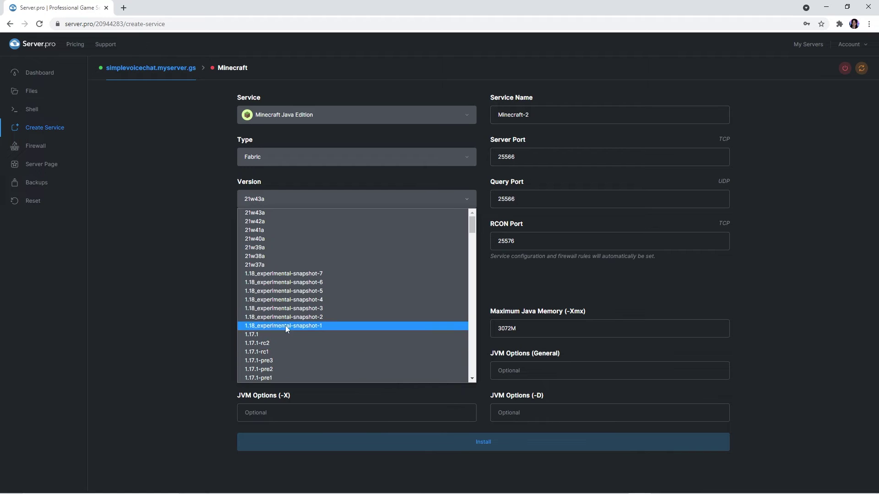
scroll(286, 320, "down", 2)
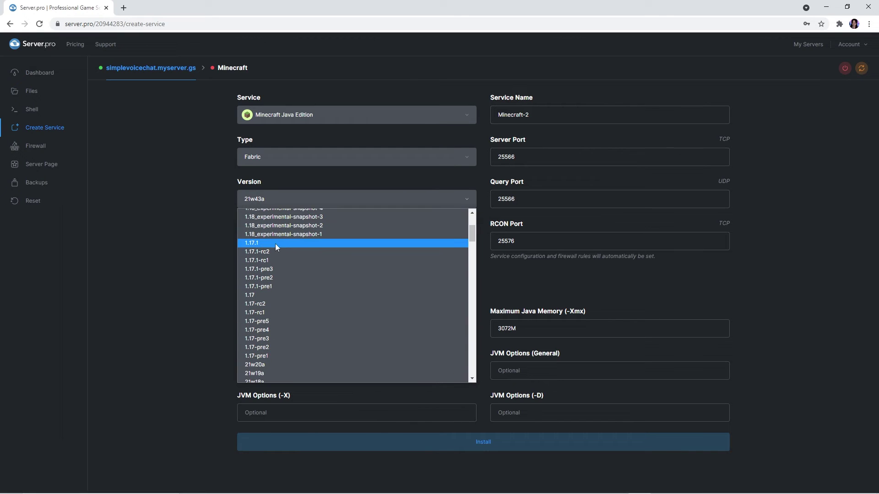
left_click(258, 243)
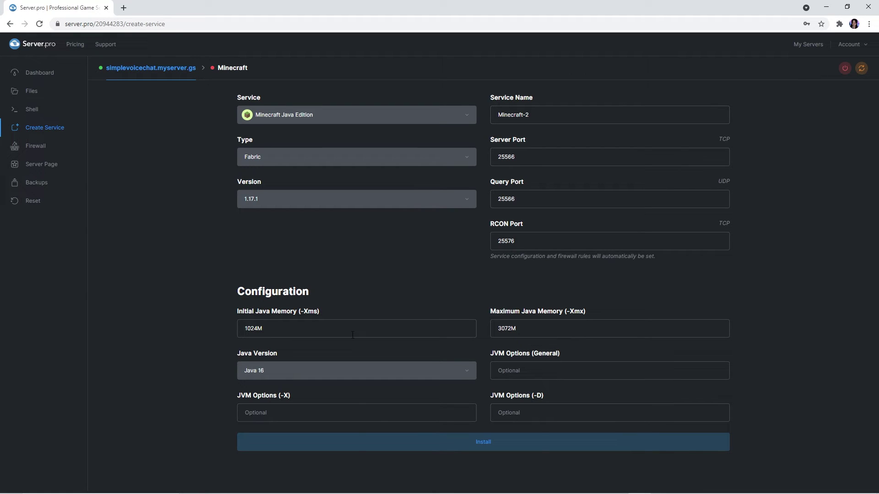
Install the Fabric 1.17.1 service, then open the Minecraft-2 service's shell and check the log for the Done line
left_click(353, 442)
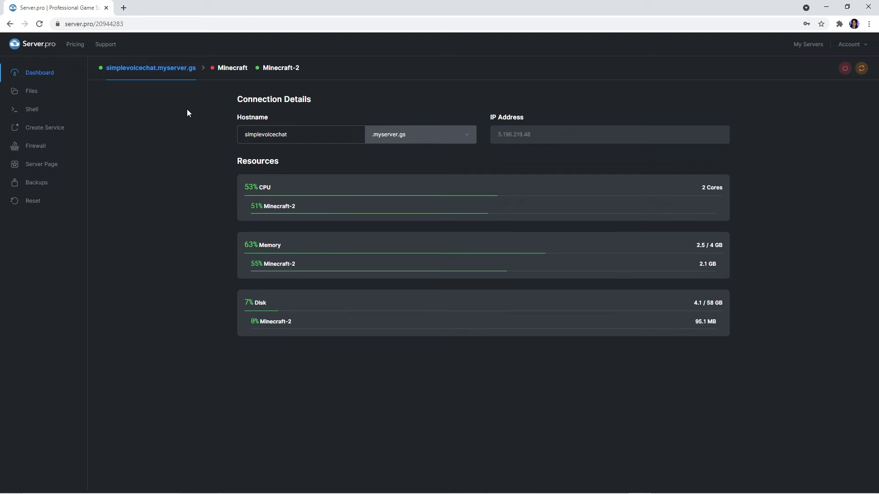
left_click(270, 75)
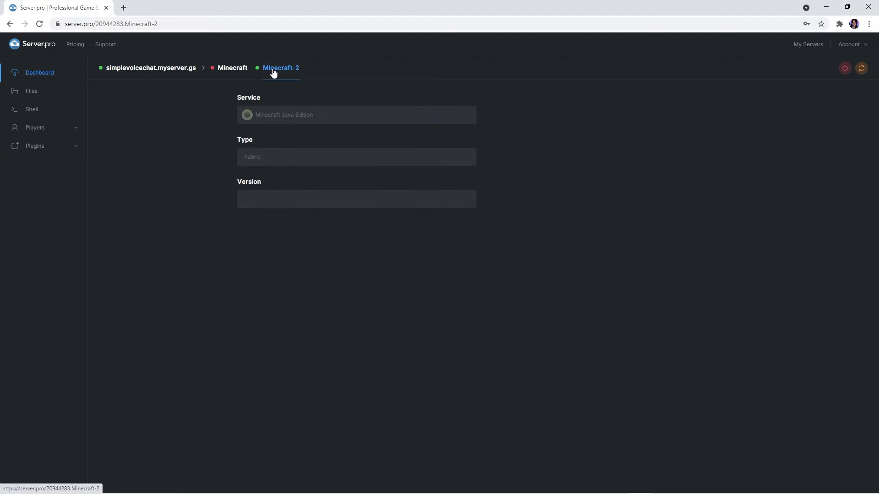
left_click(39, 114)
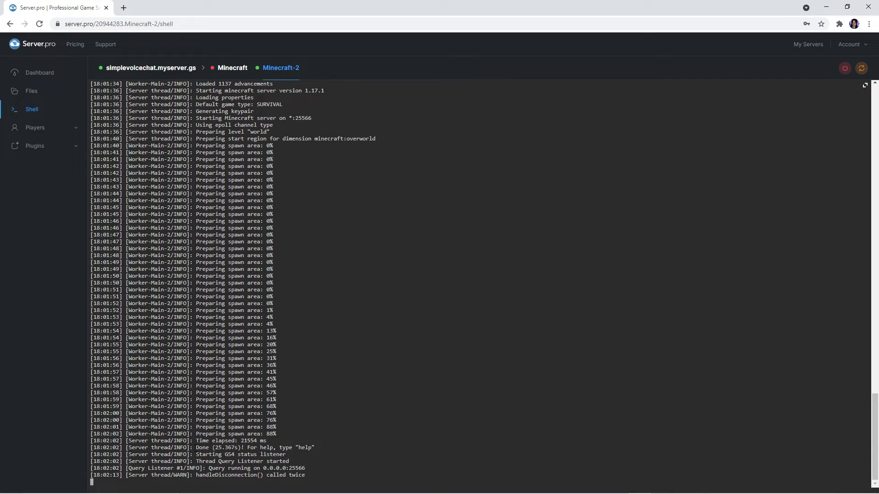
double_click(202, 448)
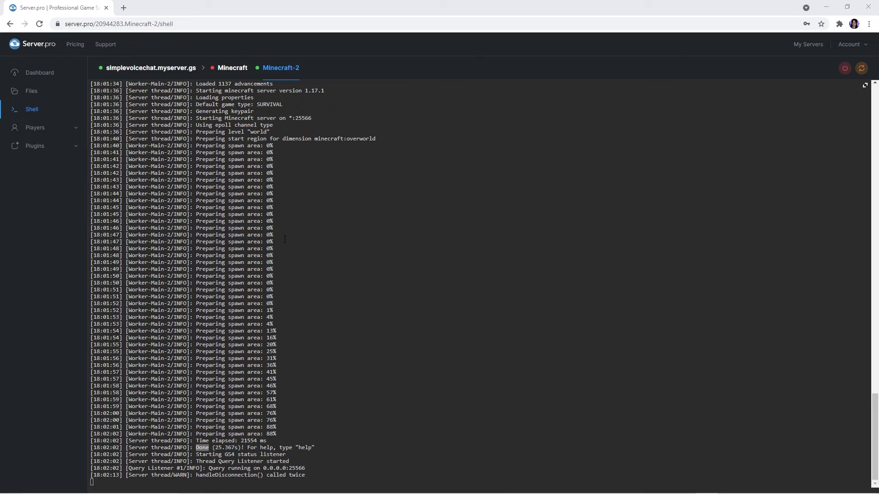
Upload fabric-api-0.40.8+1.17.jar and voicechat-fabric-1.17.1-2.1.1.jar to Minecraft-2's mods folder, and restart the server with its shell in view
left_click(52, 93)
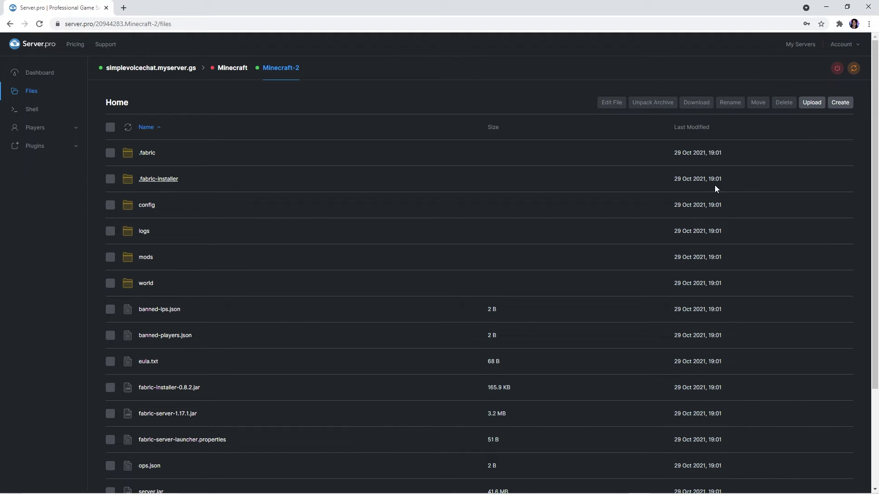
left_click(845, 103)
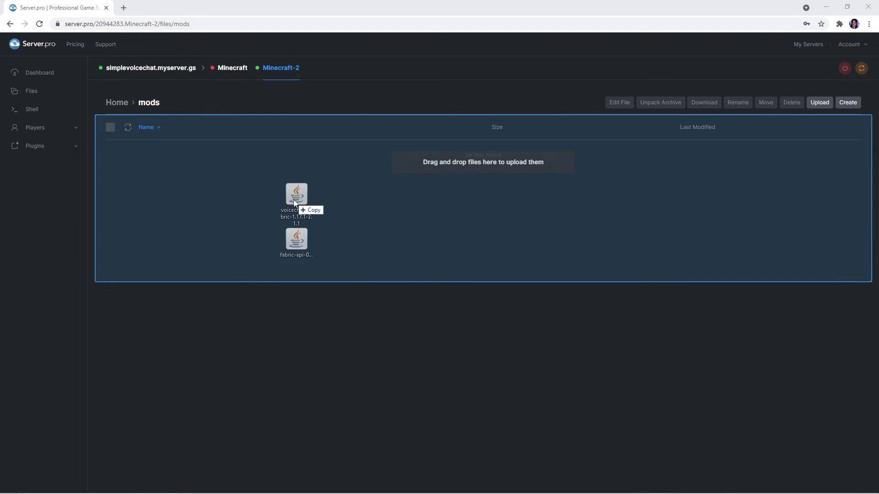
left_click_drag(293, 199, 274, 183)
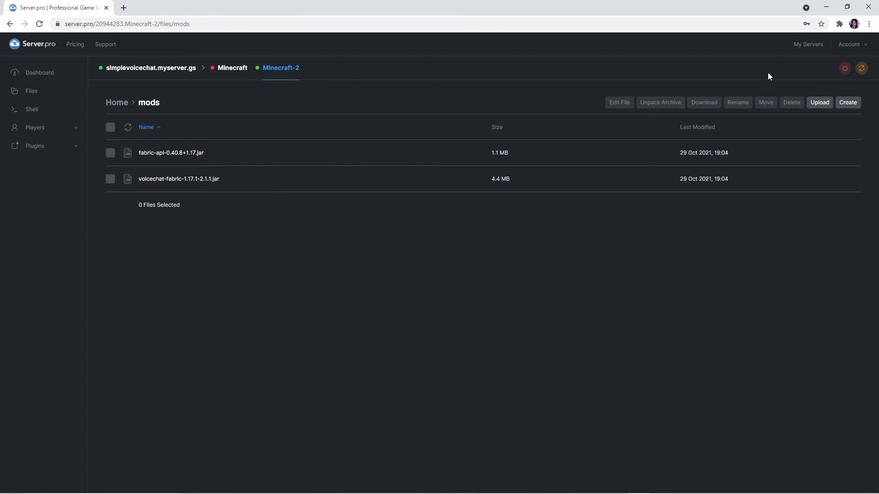
left_click(862, 69)
left_click(48, 111)
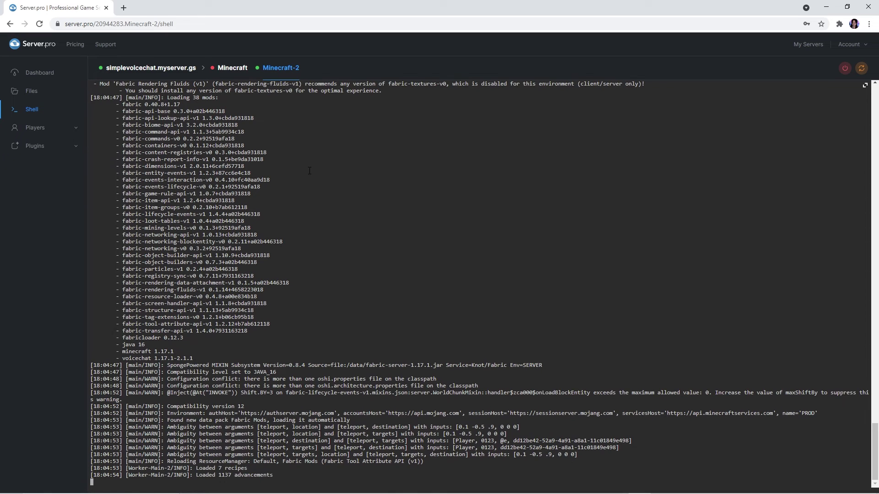
Start Minecraft with the fabric-loader-1.17.1 profile, and enter the hostname copied from the Server.pro dashboard as the server address
key("alt+Tab")
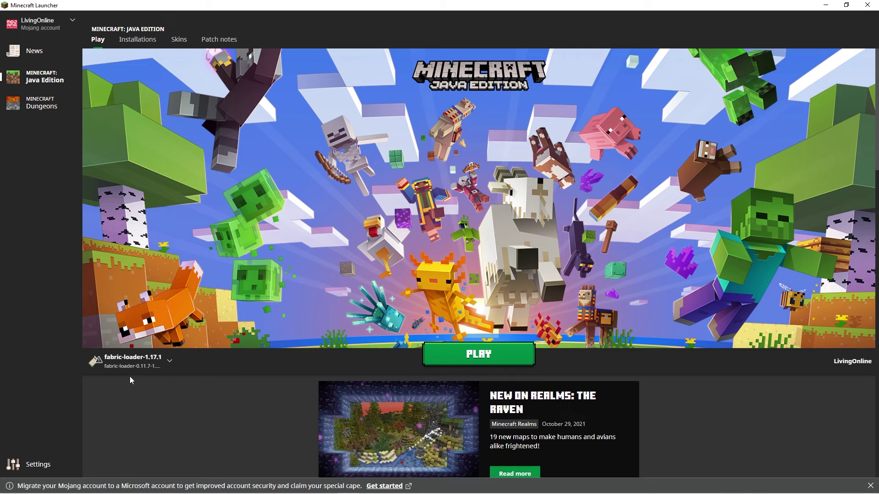
left_click(453, 358)
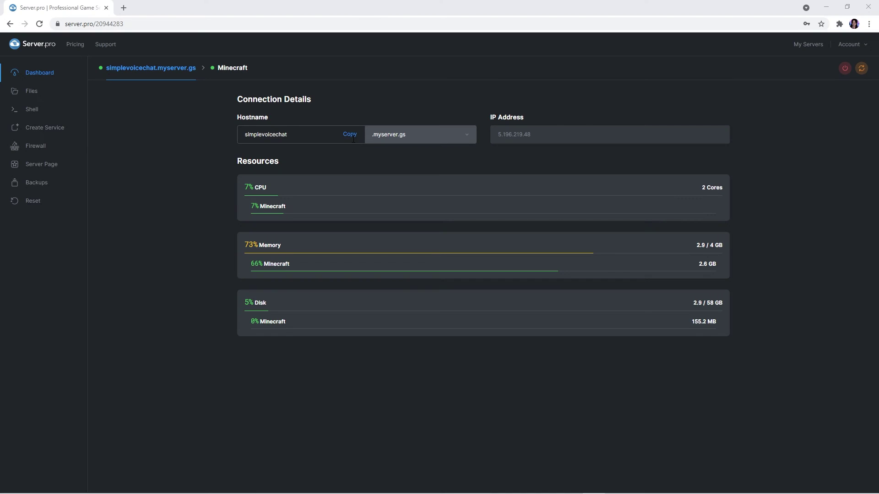
left_click(350, 135)
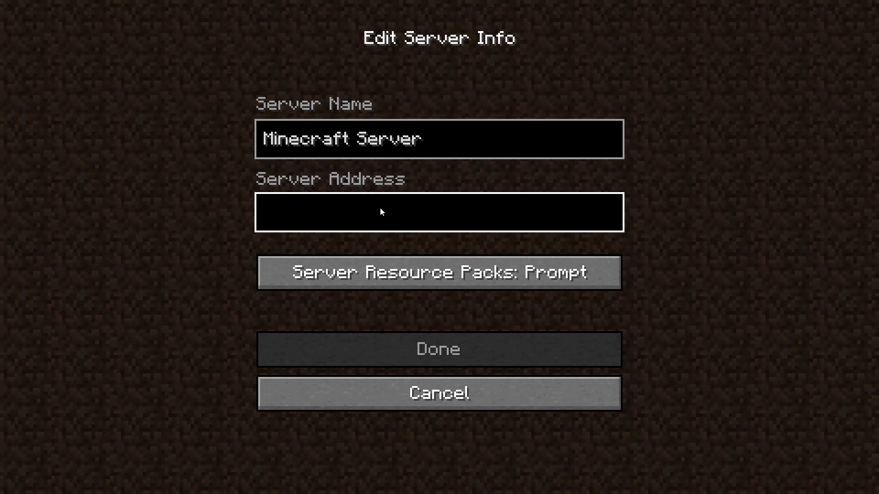
key("ctrl+v")
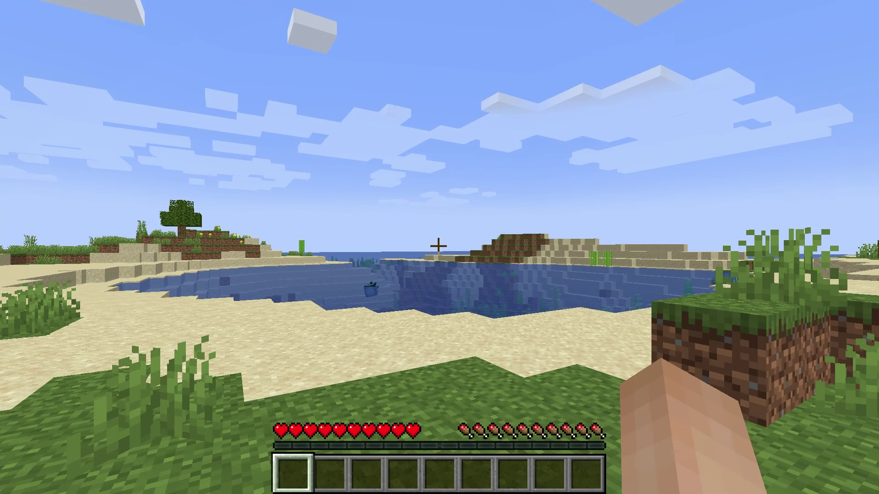
Try the volume and the Push to talk activation type in the Voice Chat Settings, restoring 100% and Voice
key("v")
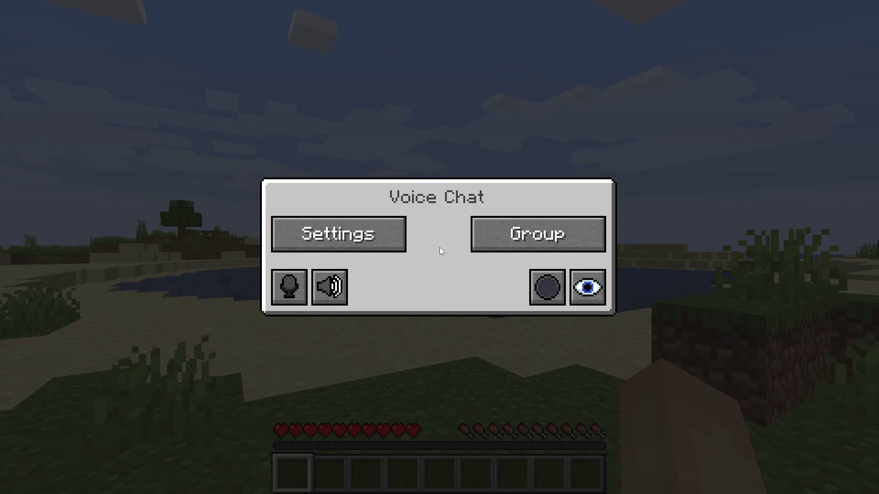
left_click(386, 248)
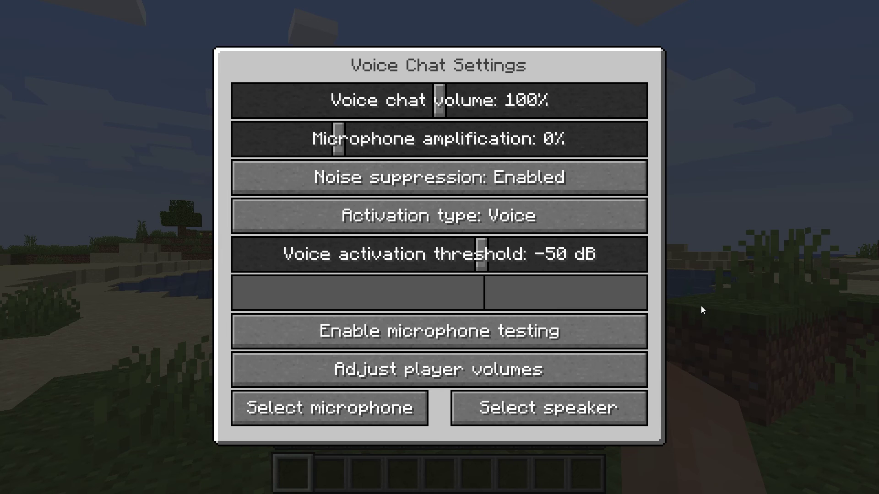
left_click(465, 105)
left_click_drag(465, 107, 439, 106)
left_click(421, 220)
left_click(421, 221)
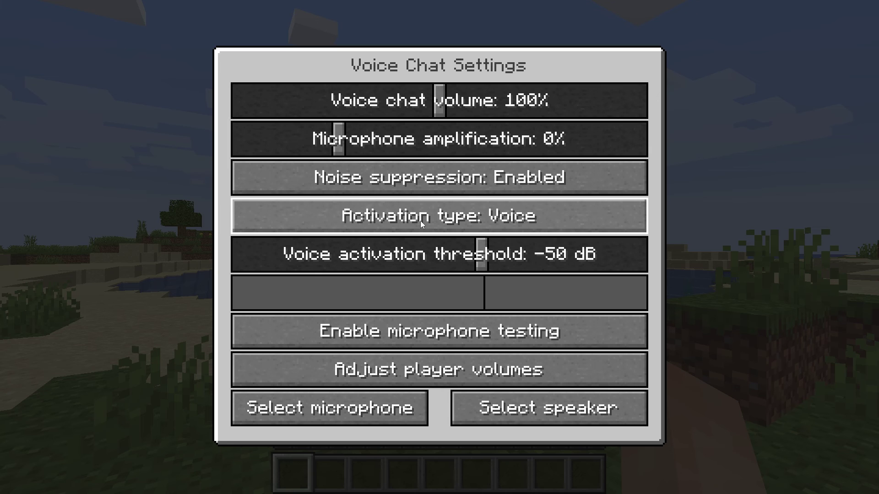
left_click(420, 220)
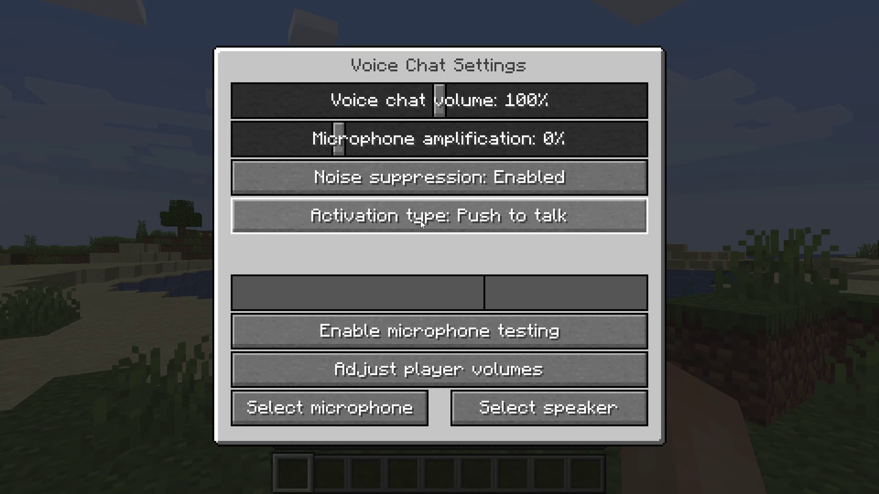
left_click(420, 220)
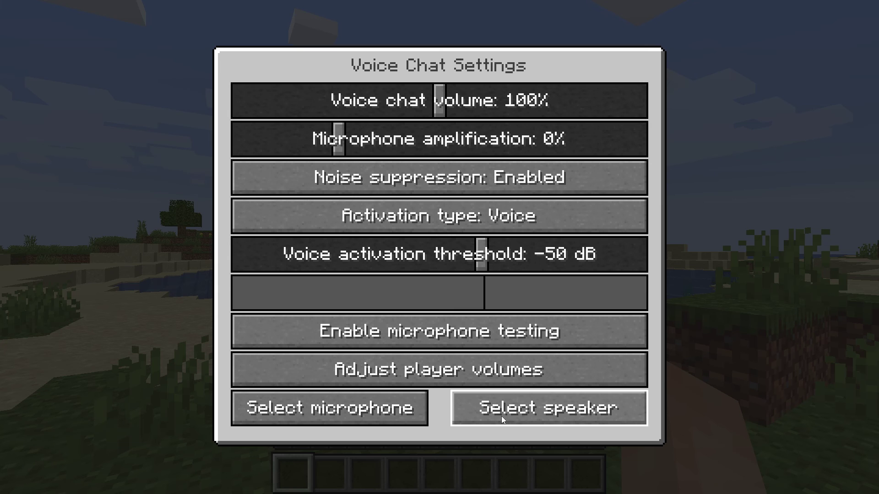
key("Escape")
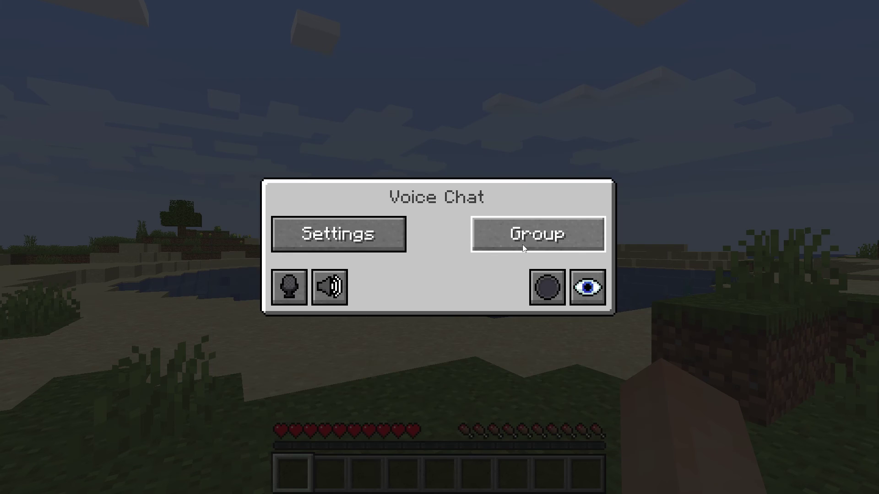
Look at the voice chat's group creation form with its name and optional password fields, and leave without creating a group
left_click(538, 237)
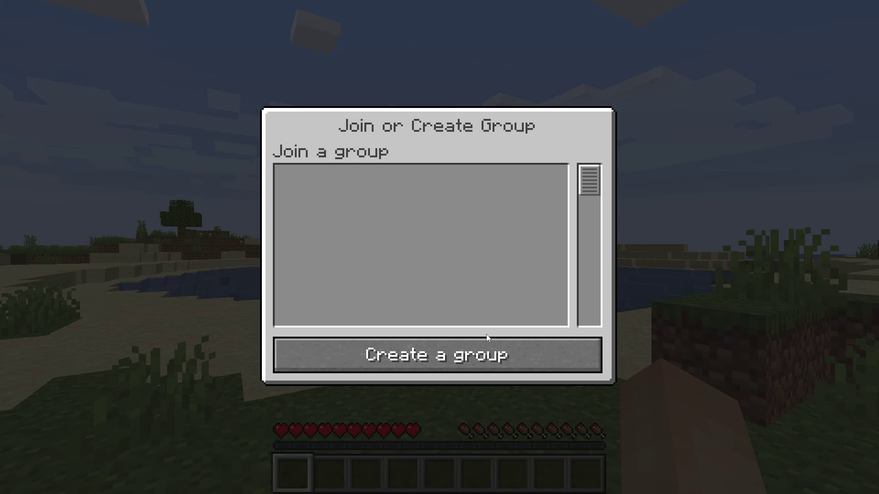
left_click(477, 348)
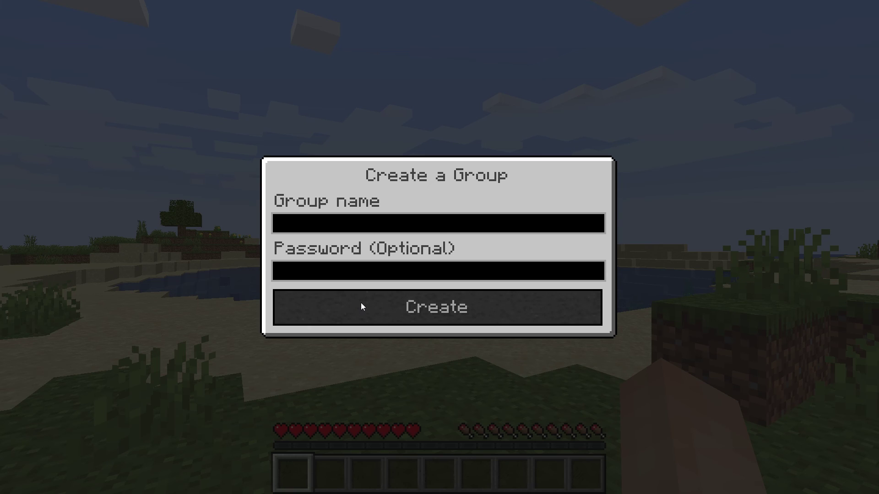
key("Escape")
Mute the microphone and toggle the speaker control in the Voice Chat window
left_click(295, 285)
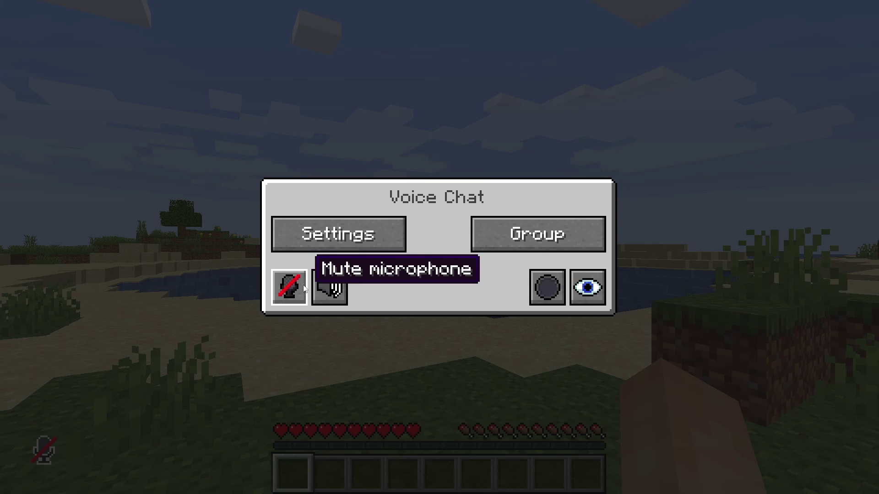
left_click(336, 291)
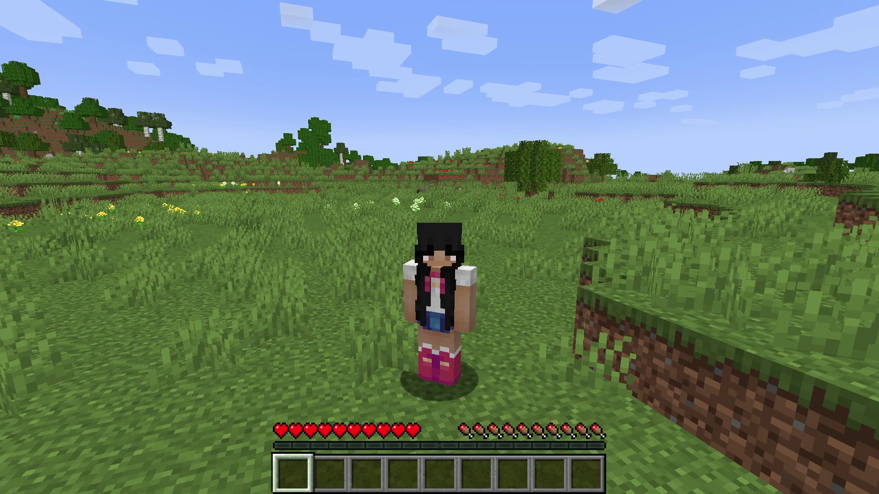